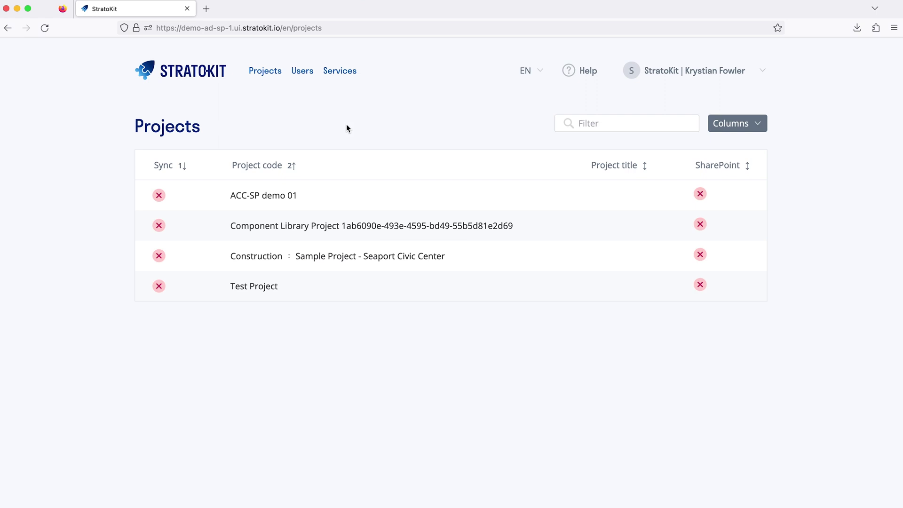
# - Open the ACC-SP demo 01 project details from the StratoKit Projects page
pyautogui.click(301, 193)
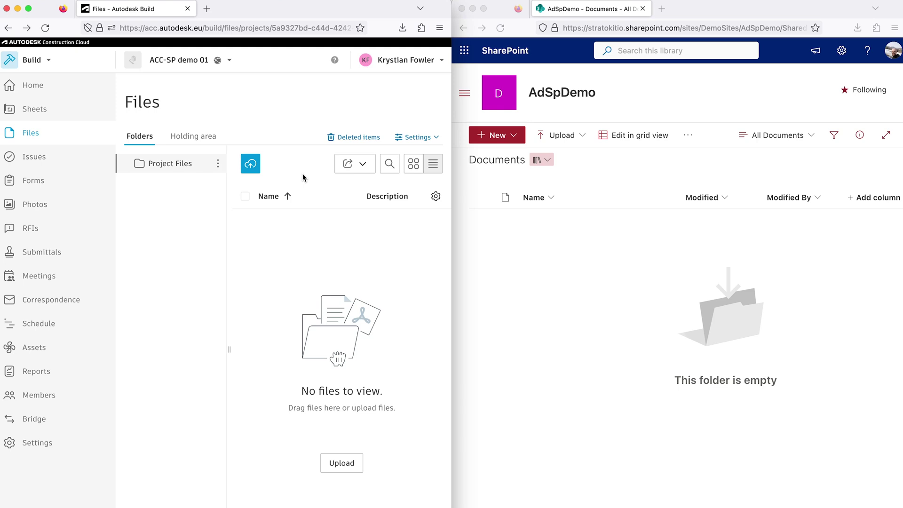
# - Highlight the SharePoint site URL in the address bar up to AdSpDemo
pyautogui.click(778, 28)
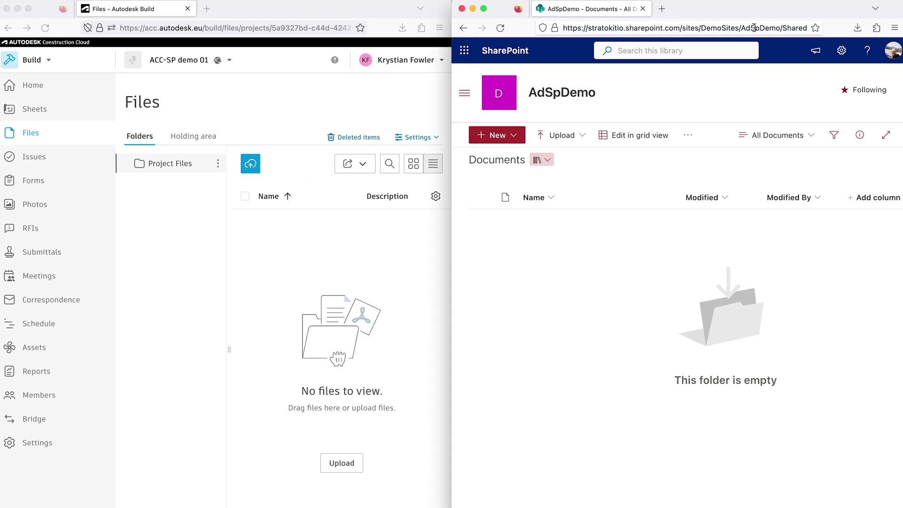
pyautogui.moveTo(739, 34); pyautogui.dragTo(430, 21)
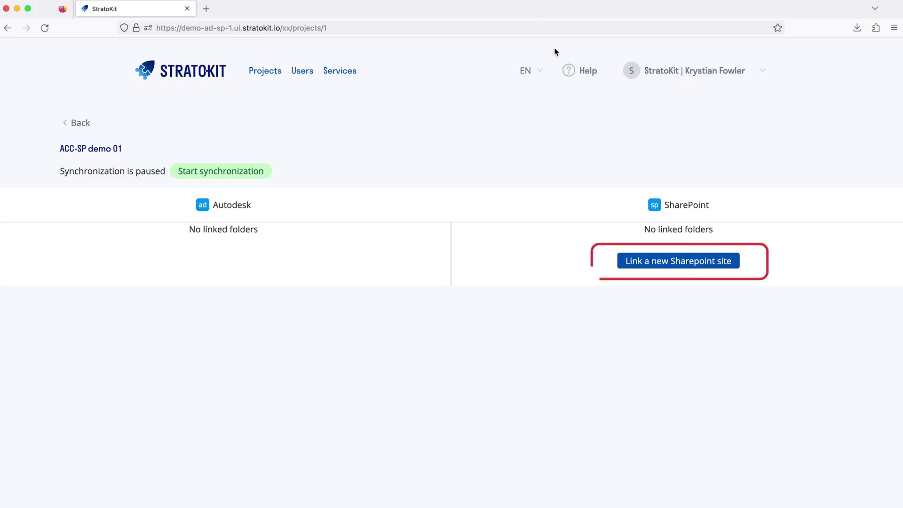
# - Link the pasted AdSpDemo site with its Documents list, save, and start synchronization
pyautogui.click(645, 261)
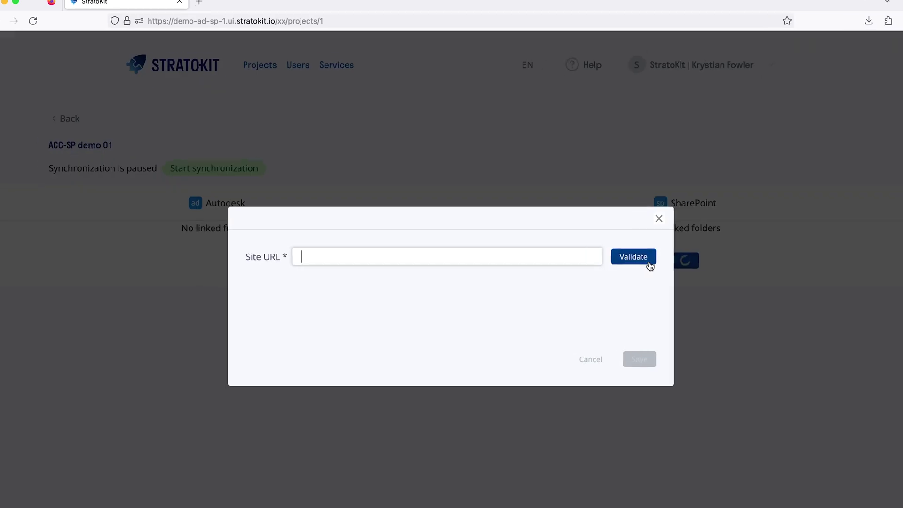
pyautogui.click(577, 257)
pyautogui.write('https://stratokitio.sharepoint.com/sites/DemoSites/AdSpDemo')
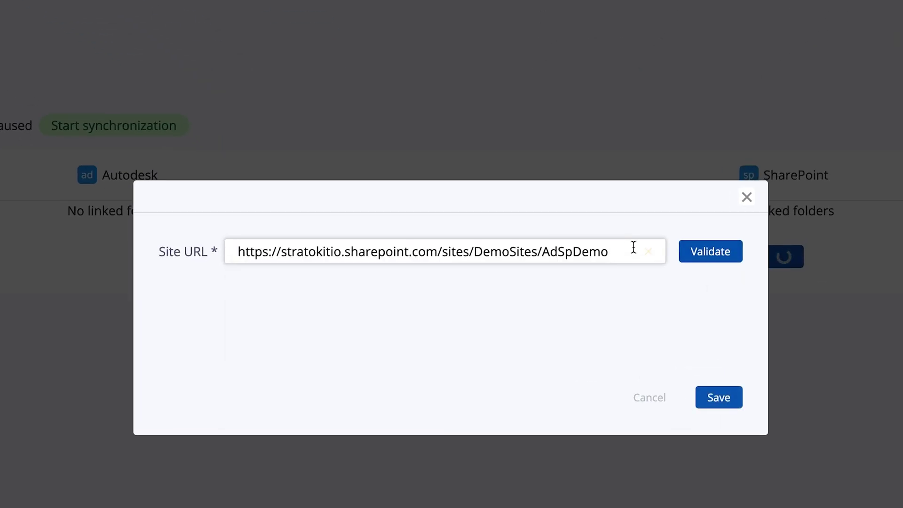
pyautogui.click(695, 254)
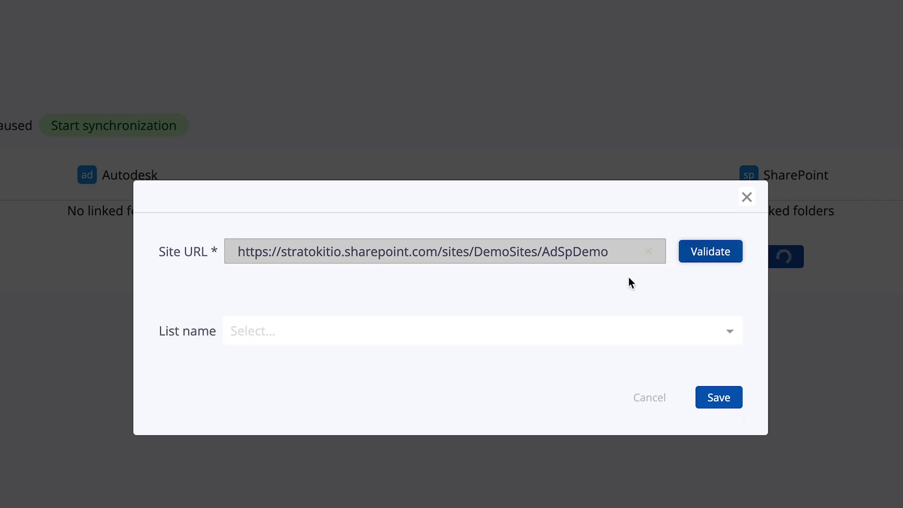
pyautogui.click(478, 332)
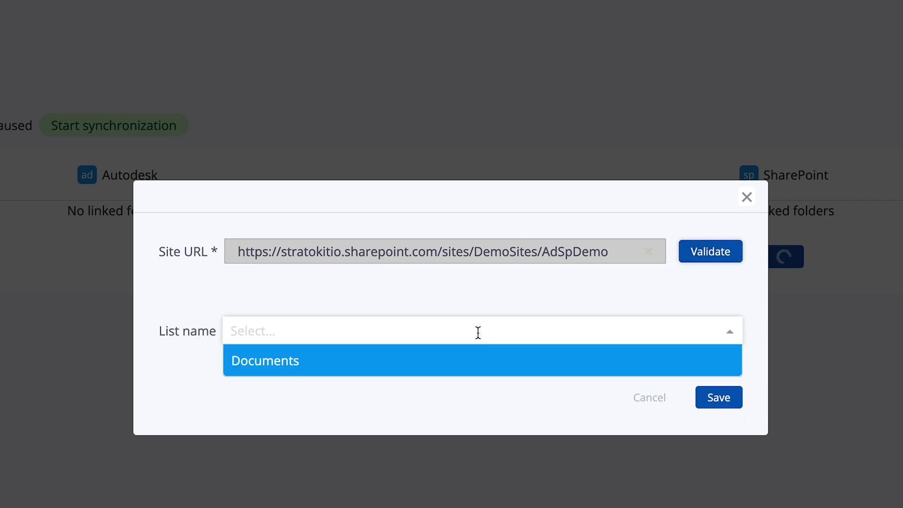
pyautogui.click(457, 359)
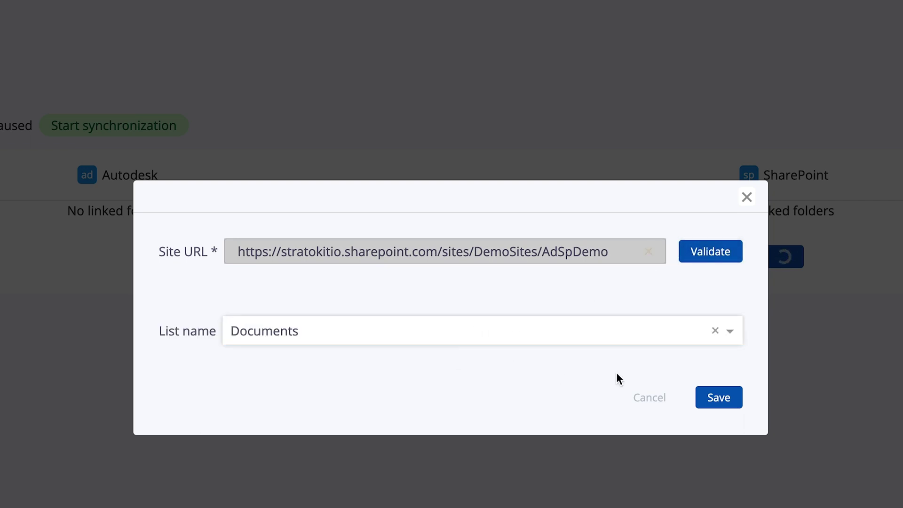
pyautogui.click(717, 403)
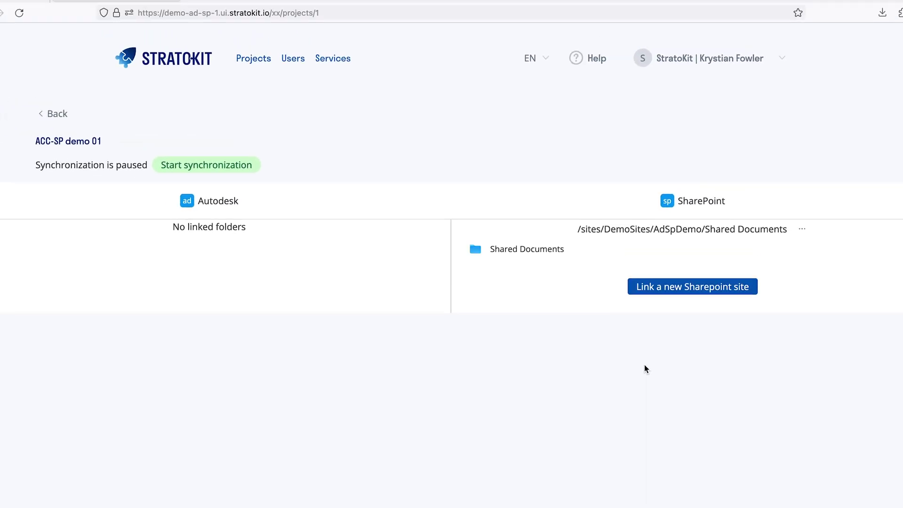
pyautogui.click(237, 173)
pyautogui.click(518, 323)
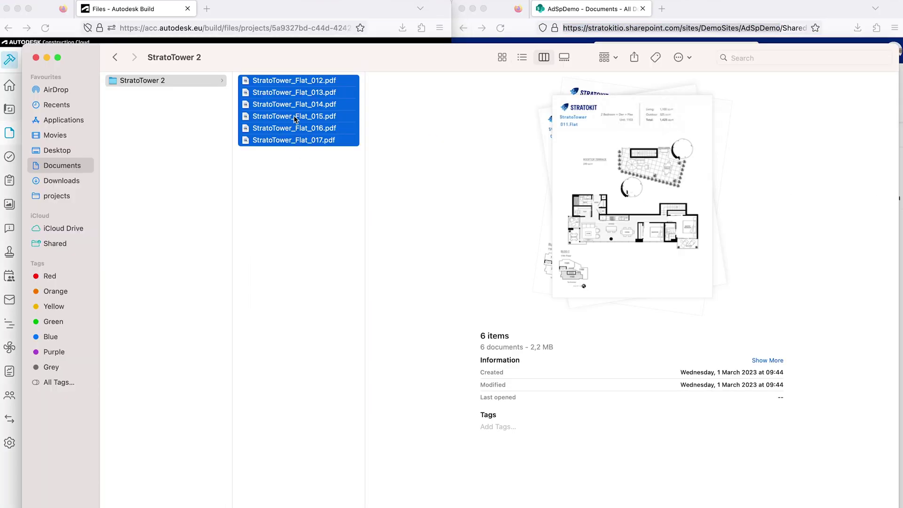
# - Drag StratoTower_Flat_012–017.pdf from Finder onto the Autodesk Build Files pane
pyautogui.moveTo(295, 133); pyautogui.dragTo(302, 248)
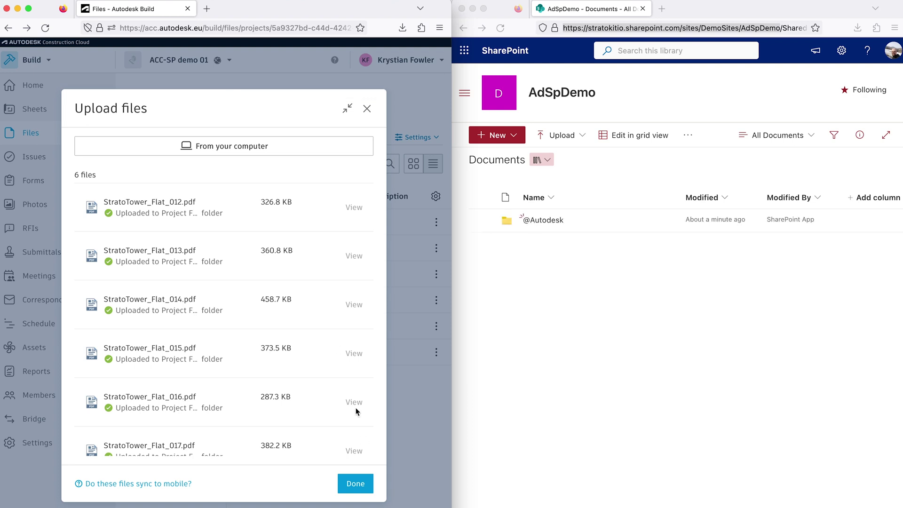
pyautogui.click(356, 483)
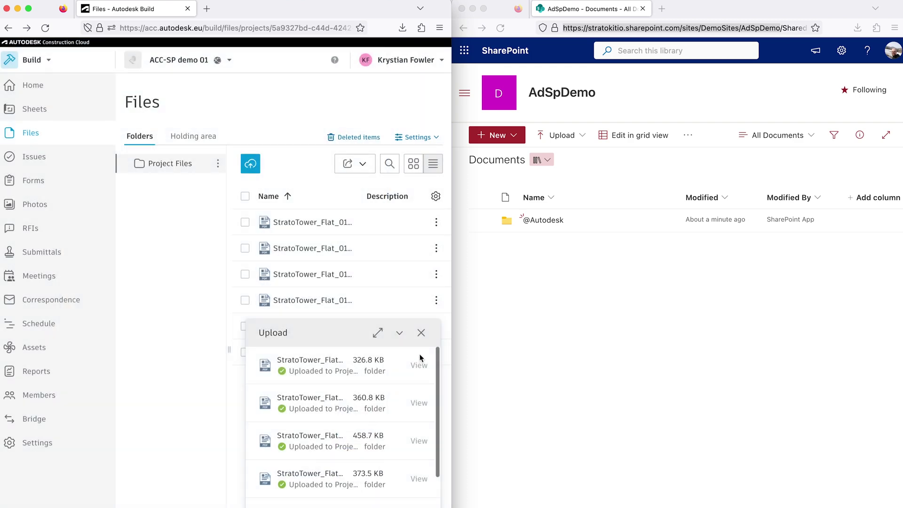
pyautogui.click(420, 333)
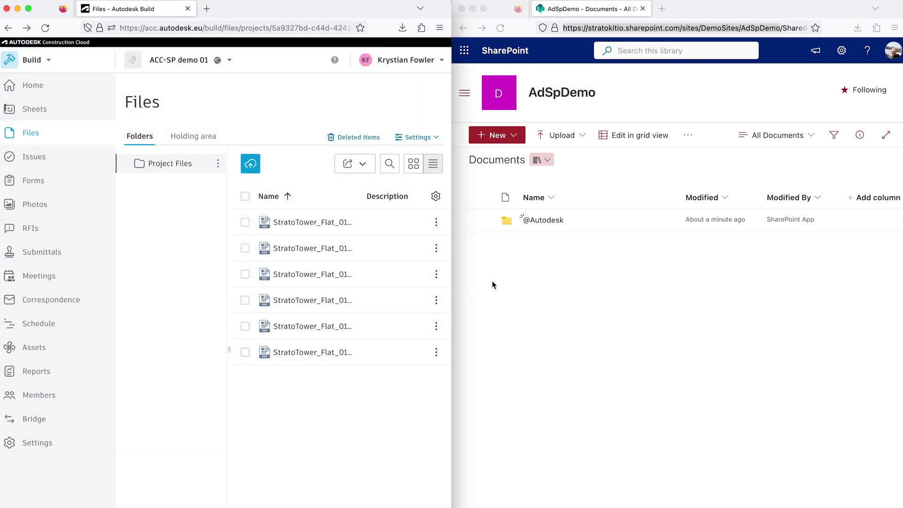
pyautogui.click(577, 346)
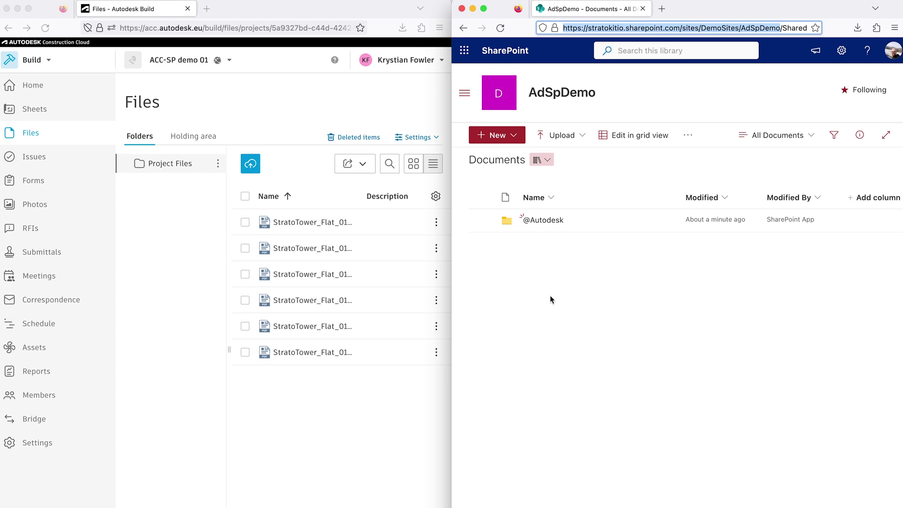
pyautogui.click(545, 220)
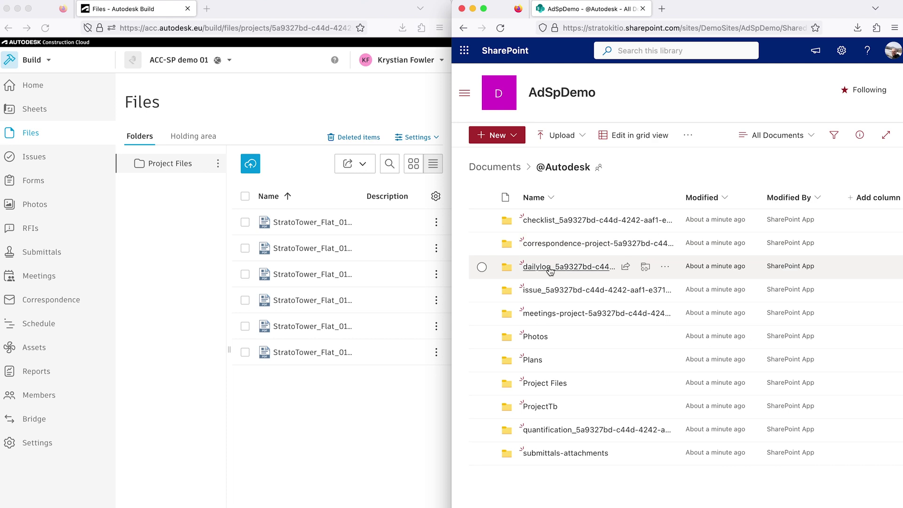
pyautogui.click(552, 383)
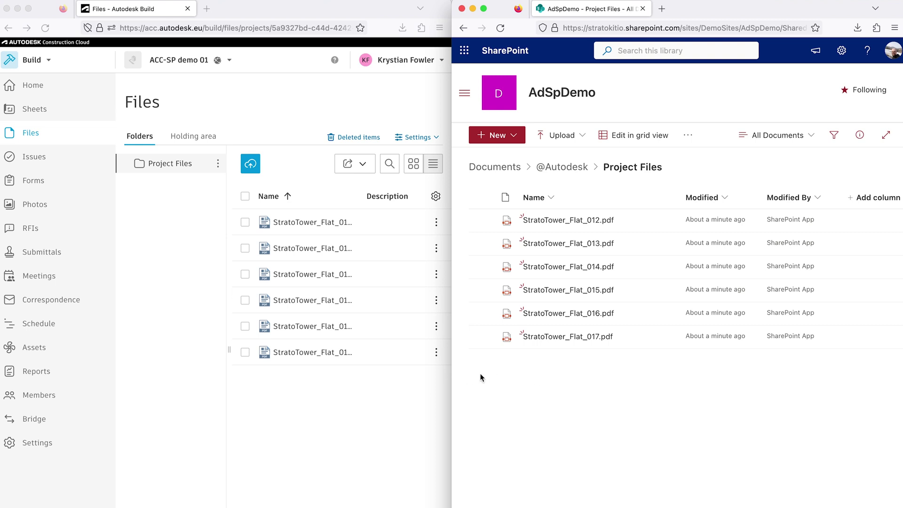
# - Delete StratoTower_Flat_017.pdf from the SharePoint Project Files folder
pyautogui.click(668, 342)
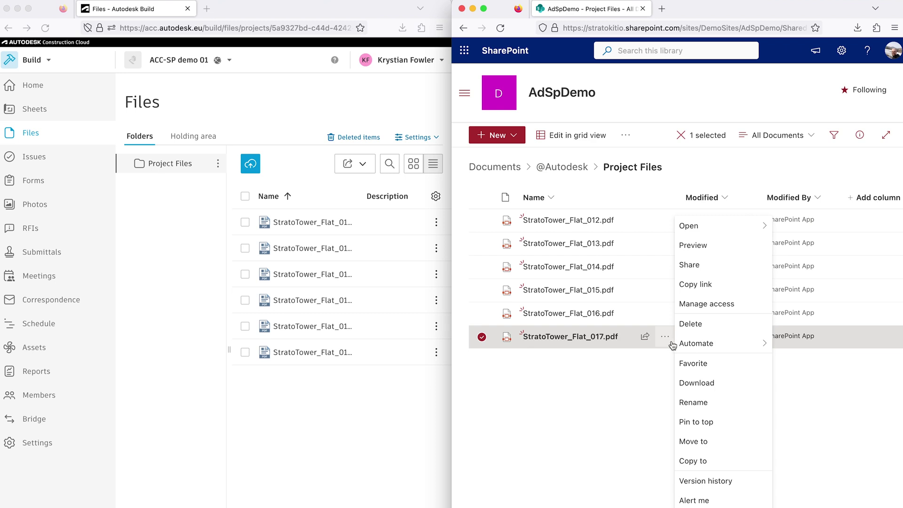
pyautogui.click(683, 329)
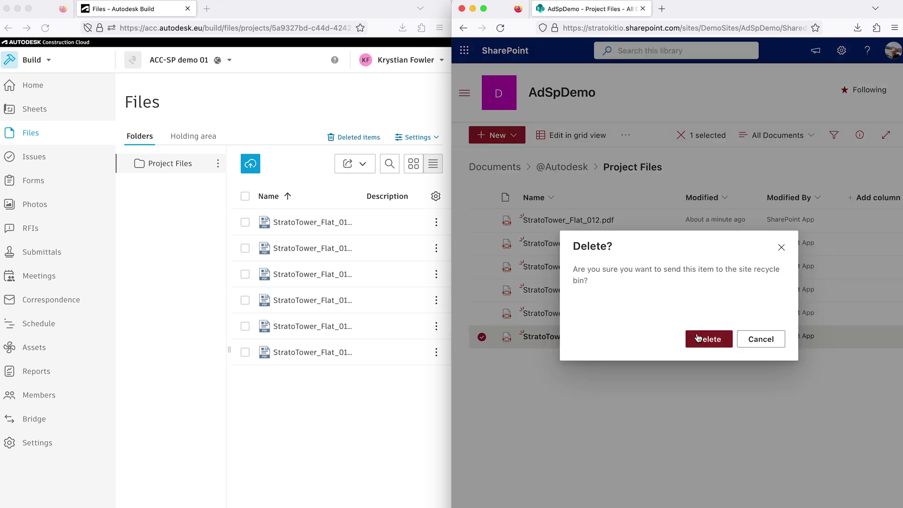
pyautogui.click(698, 337)
# - Rename StratoTower_Flat_016.pdf to StratoTest.pdf in SharePoint
pyautogui.click(668, 314)
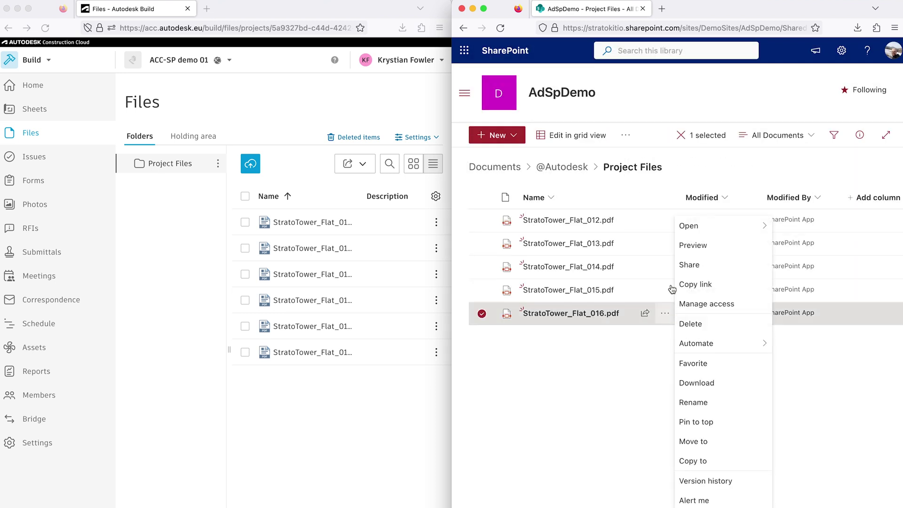
pyautogui.click(713, 404)
pyautogui.write('Strat')
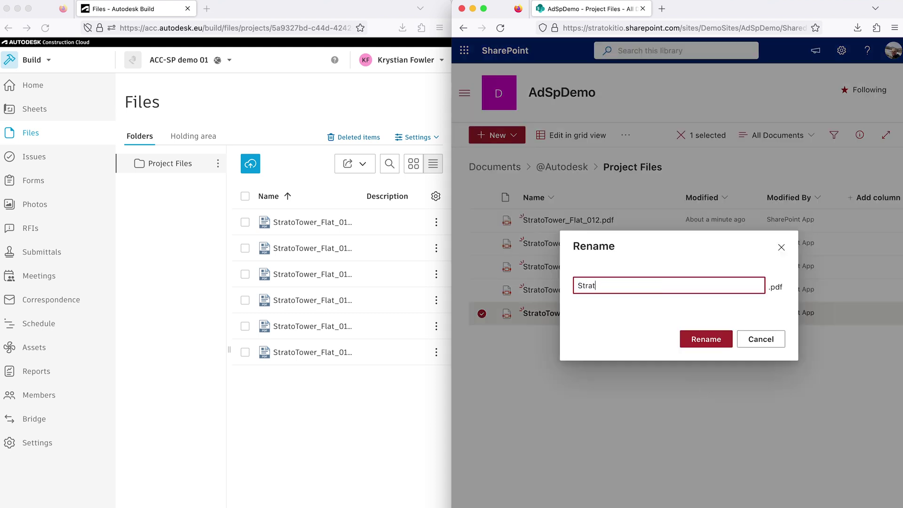
pyautogui.write('oTest')
pyautogui.click(724, 339)
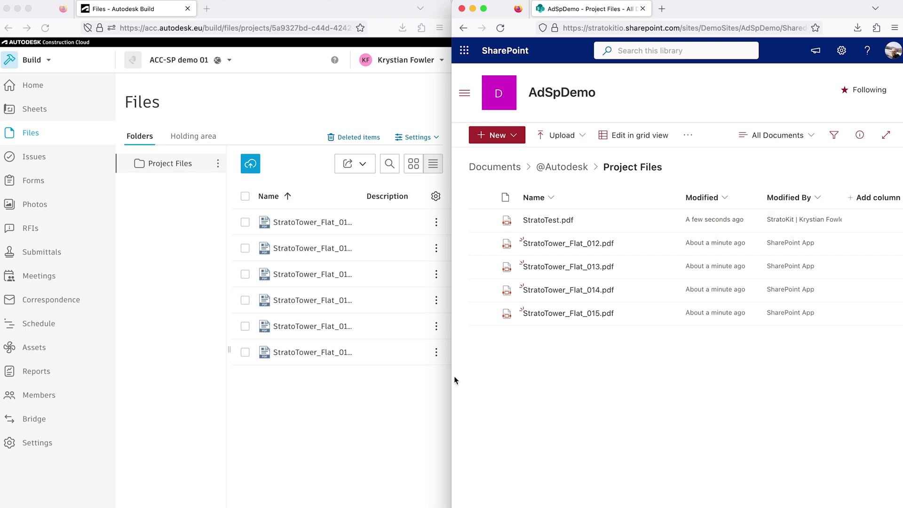
pyautogui.click(391, 389)
# - Reload the Autodesk Build Files page with Cmd+R
pyautogui.press('super+r')
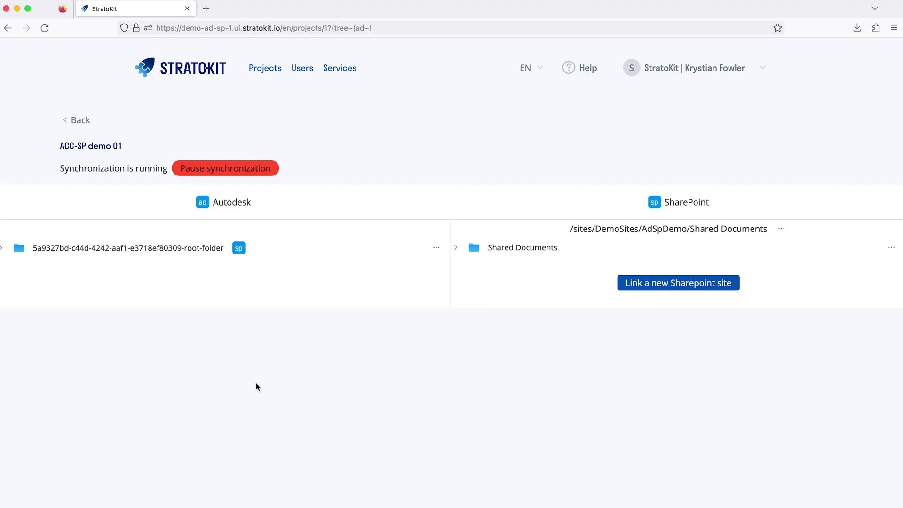
# - Expand both Project Files trees to show StratoTest.pdf and StratoTower_Flat 012–015
pyautogui.click(183, 256)
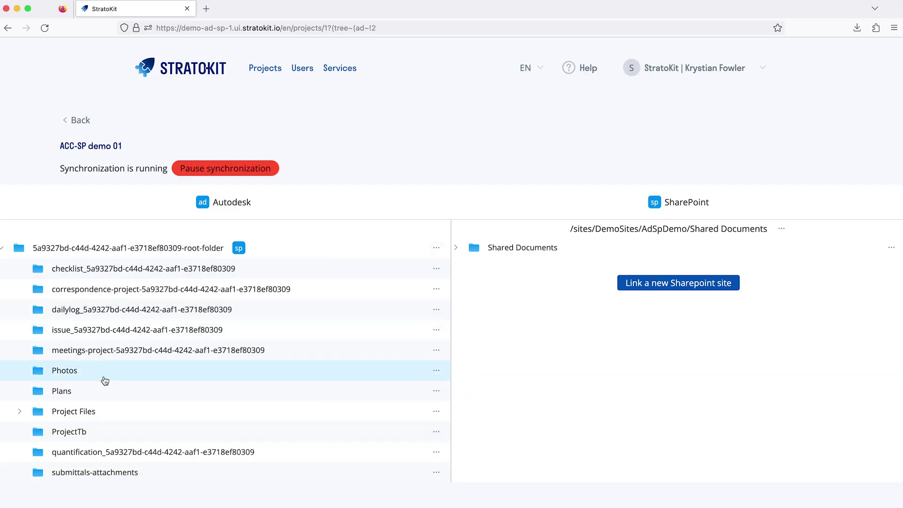
pyautogui.click(89, 411)
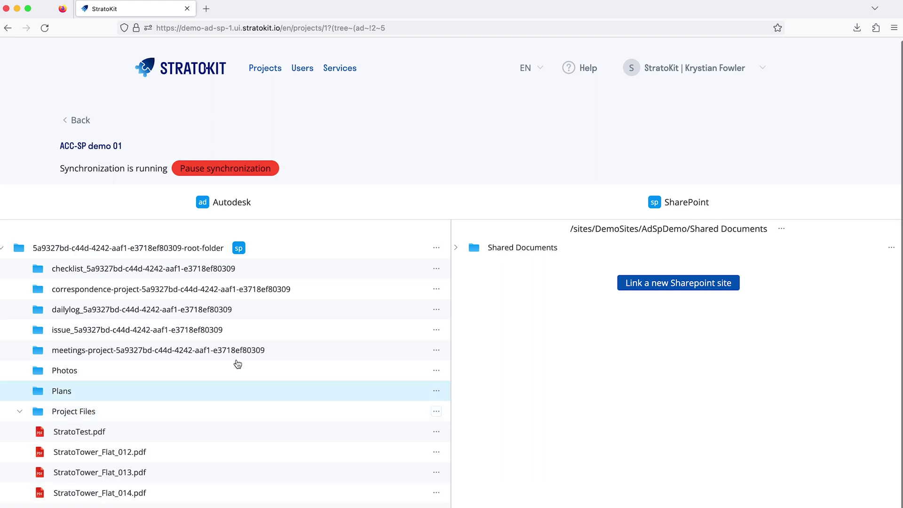
pyautogui.click(474, 247)
pyautogui.click(492, 271)
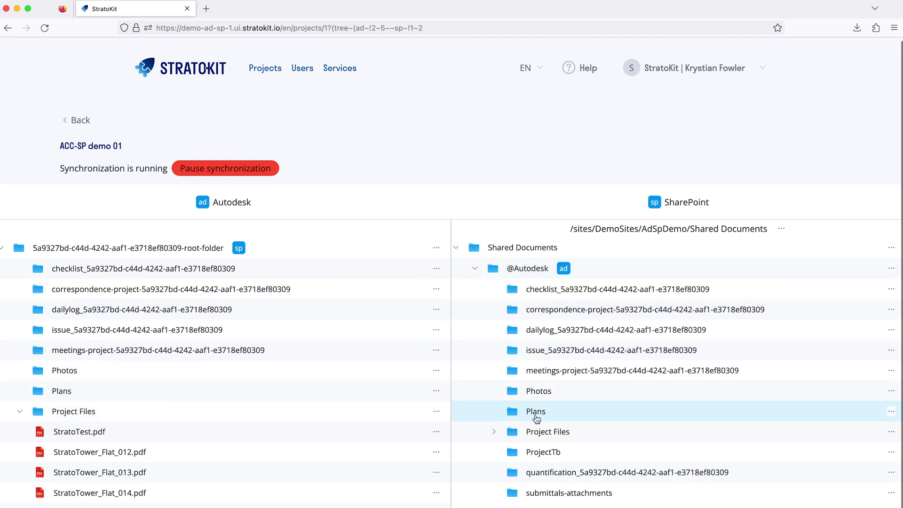
pyautogui.click(504, 431)
pyautogui.scroll(-2, 506, 403)
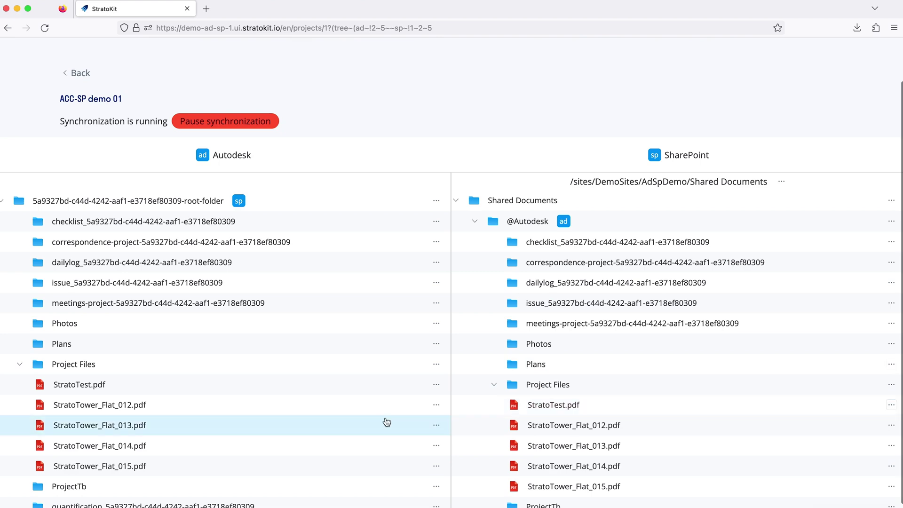